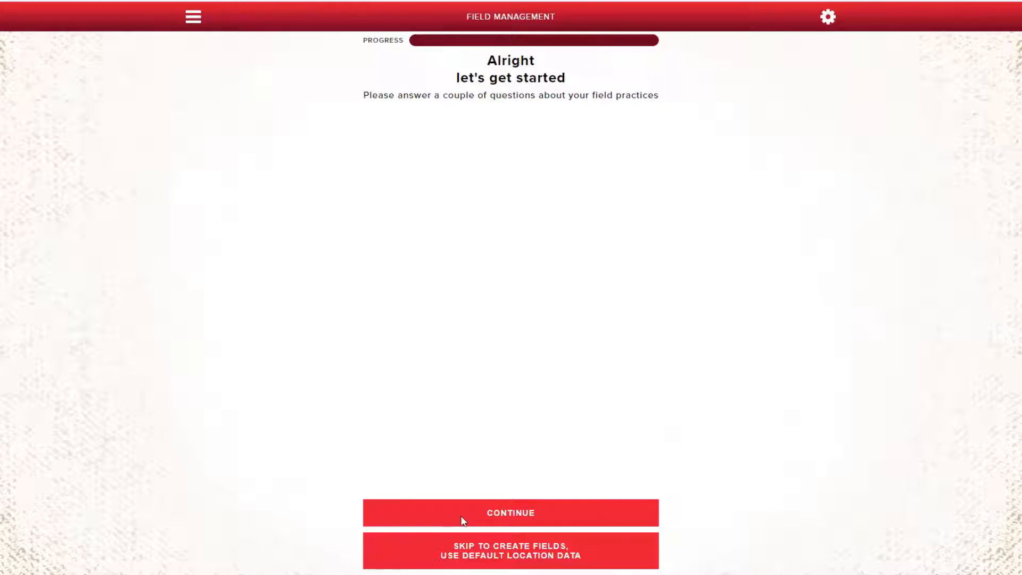
# Step: Start the field practices questionnaire and set the multi-year corn farm yield average to 235 BU/A
pyautogui.click(462, 521)
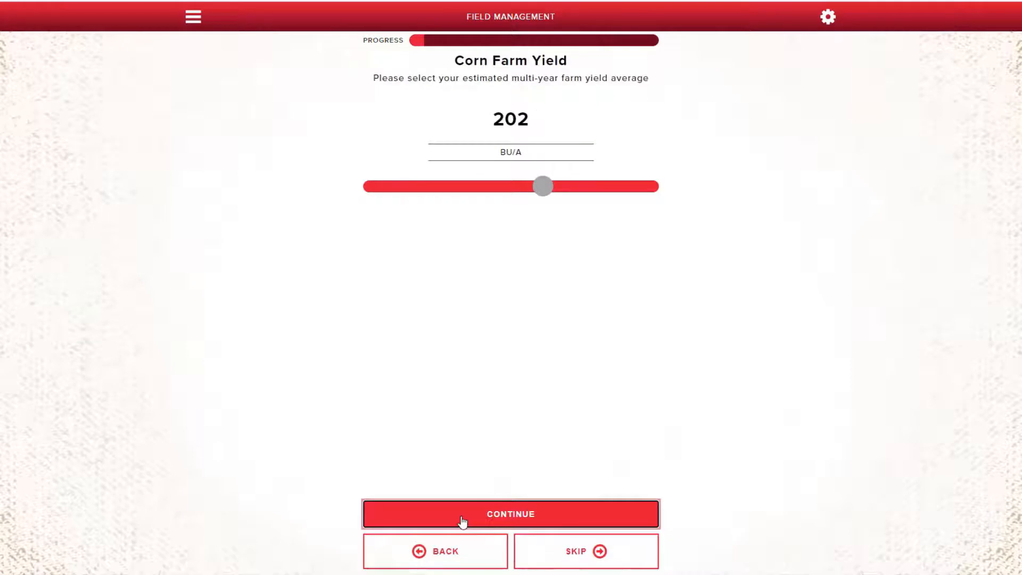
pyautogui.moveTo(545, 193)
pyautogui.moveTo(545, 193); pyautogui.dragTo(583, 193)
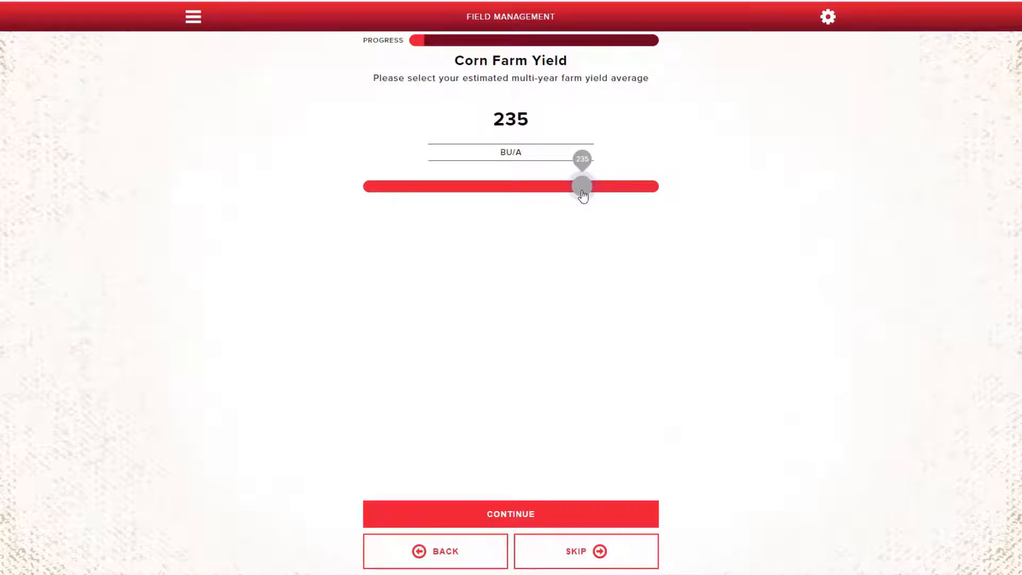
pyautogui.click(550, 515)
# Step: Adjust the soybean farm yield average and add Above and below ground to the corn trait packages
pyautogui.moveTo(477, 187); pyautogui.dragTo(495, 185)
pyautogui.click(521, 516)
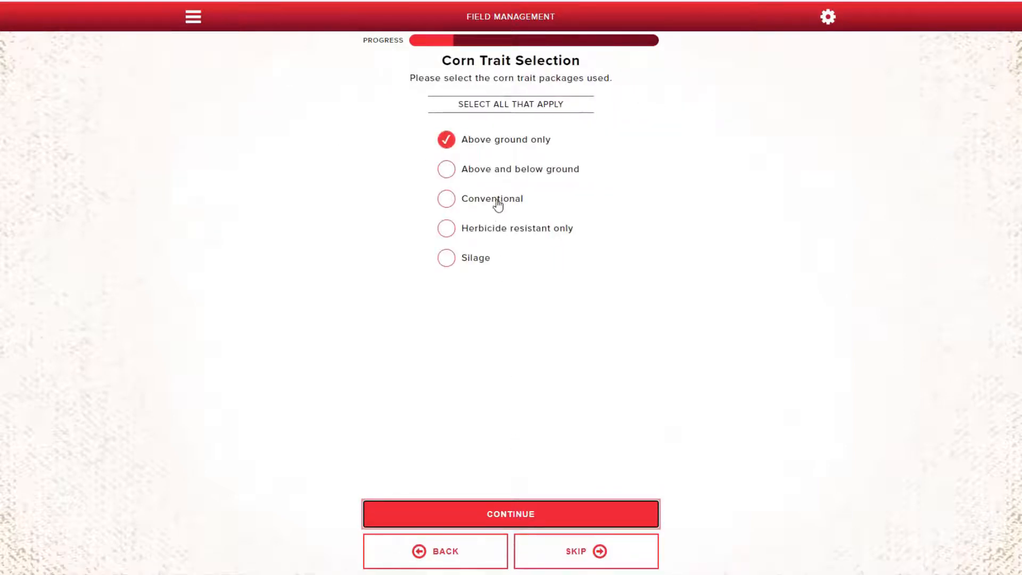
pyautogui.click(450, 171)
pyautogui.click(447, 199)
pyautogui.click(447, 229)
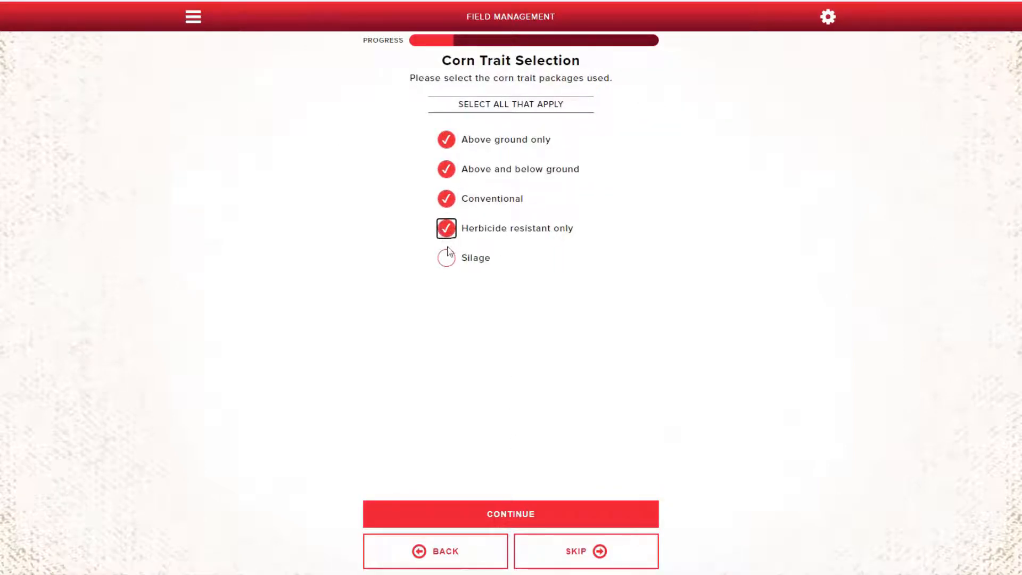
pyautogui.click(447, 259)
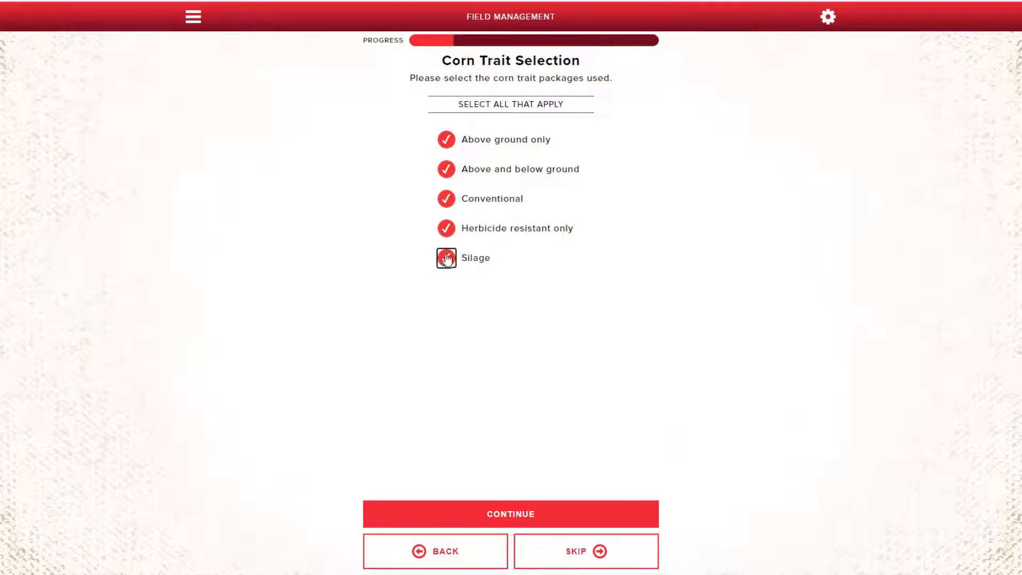
pyautogui.click(446, 259)
pyautogui.click(446, 229)
pyautogui.click(447, 200)
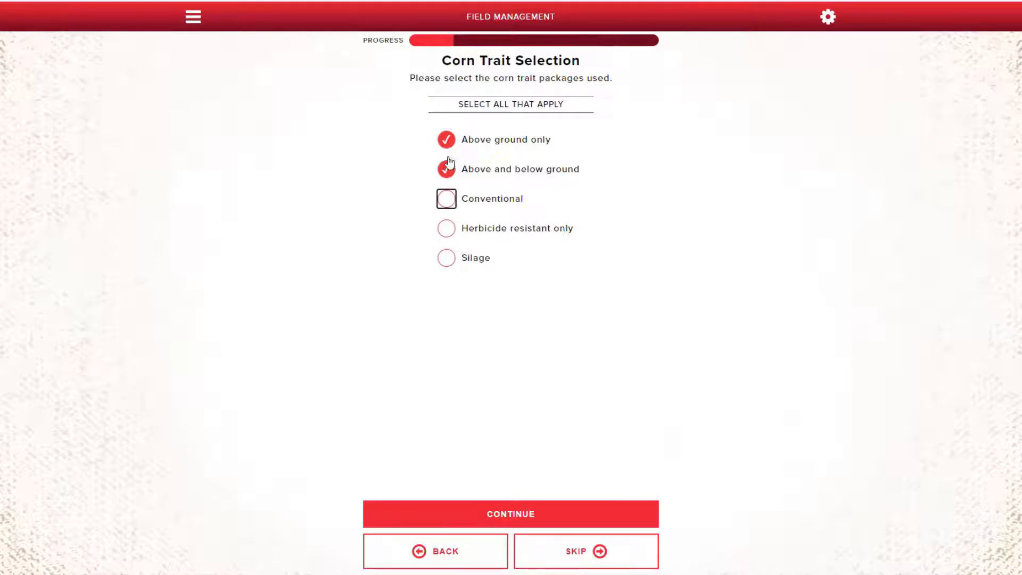
# Step: Remove Above ground only from the corn trait packages and accept Herbicide resistant only for soybeans
pyautogui.click(446, 139)
pyautogui.click(542, 516)
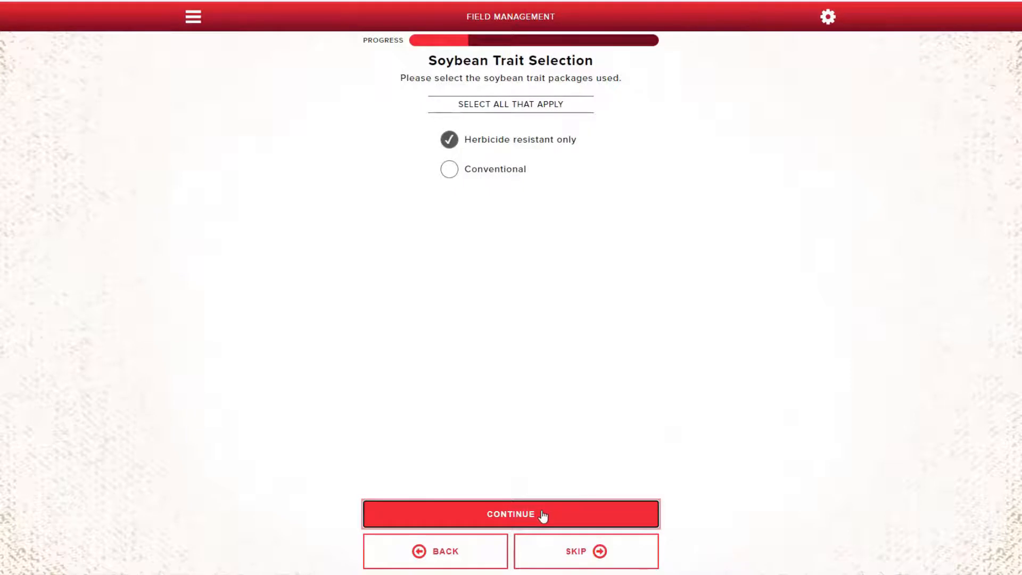
pyautogui.click(543, 515)
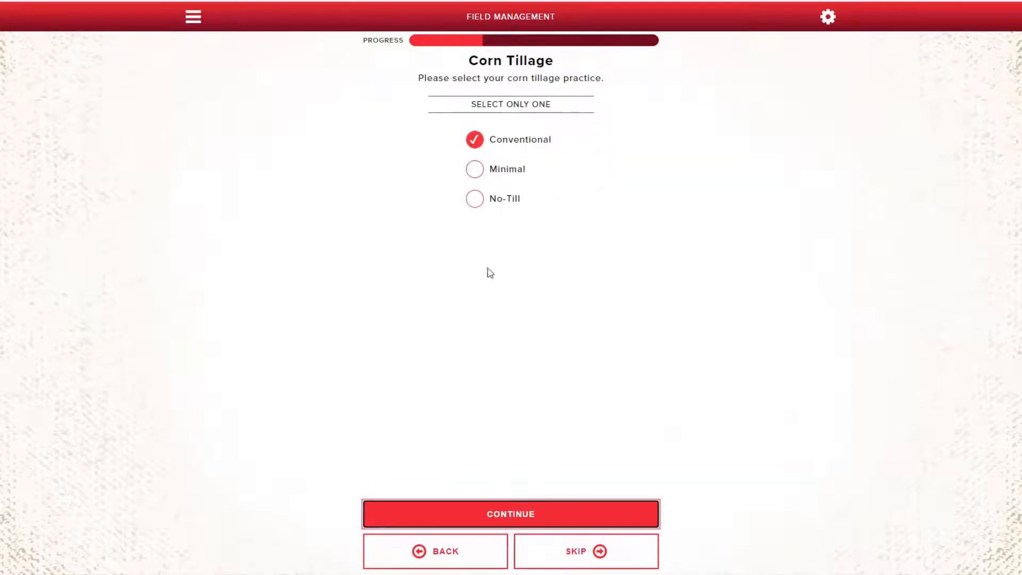
# Step: Choose Minimal as the corn tillage practice and accept Minimal for soybean tillage
pyautogui.click(477, 177)
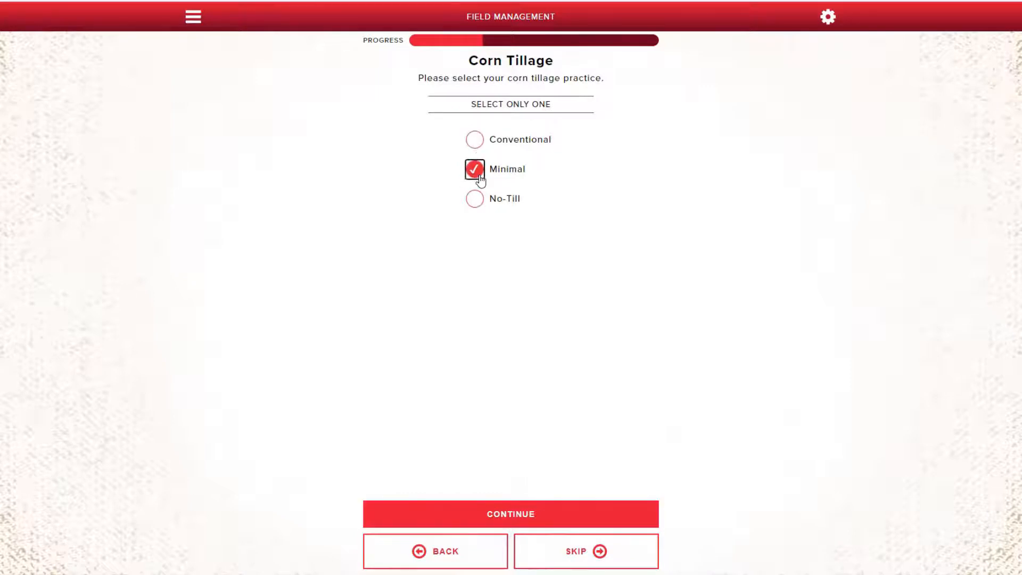
pyautogui.click(524, 522)
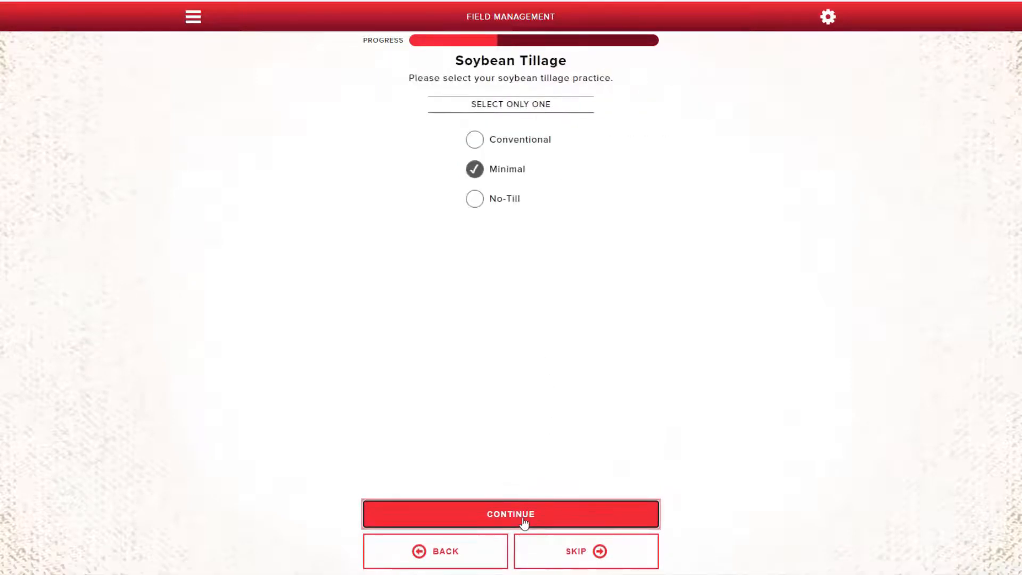
pyautogui.click(524, 522)
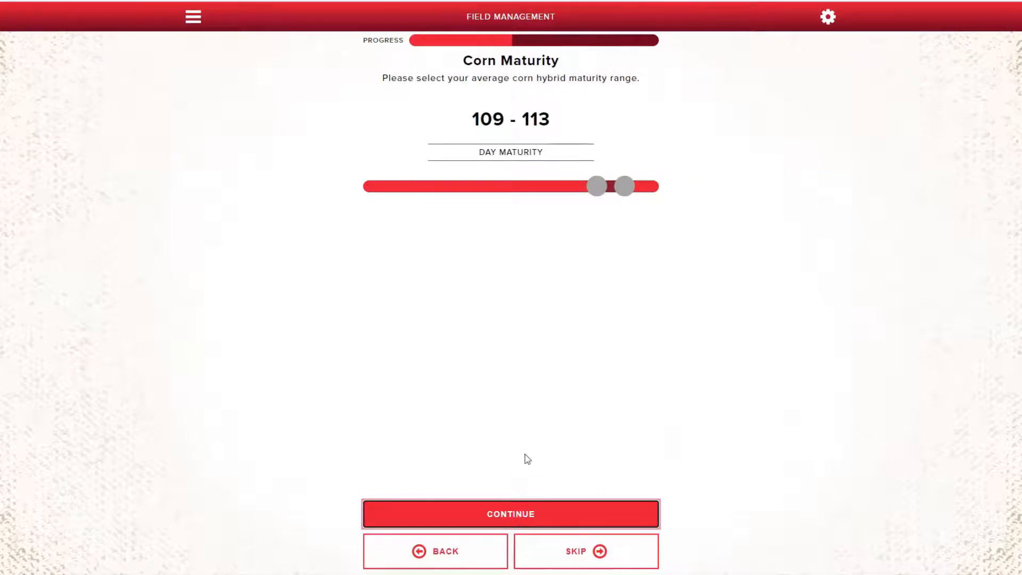
# Step: Set the corn hybrid maturity range to 111 - 113 days and slightly adjust the soybean maturity range
pyautogui.moveTo(597, 188); pyautogui.dragTo(624, 190)
pyautogui.click(560, 514)
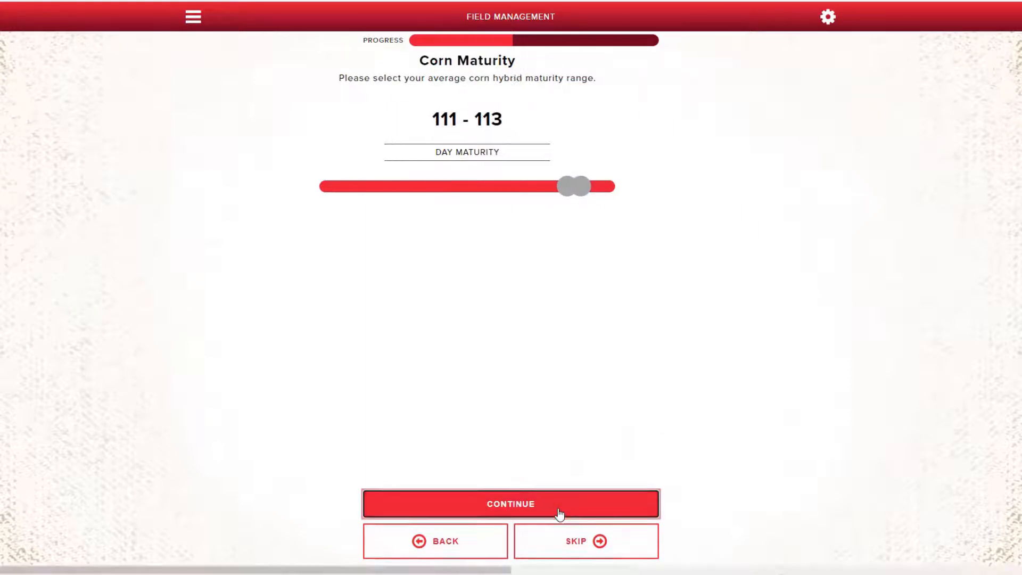
pyautogui.moveTo(535, 187)
pyautogui.mouseDown()
pyautogui.moveTo(547, 187)
pyautogui.moveTo(486, 190)
pyautogui.moveTo(531, 188)
pyautogui.mouseUp()
pyautogui.click(546, 516)
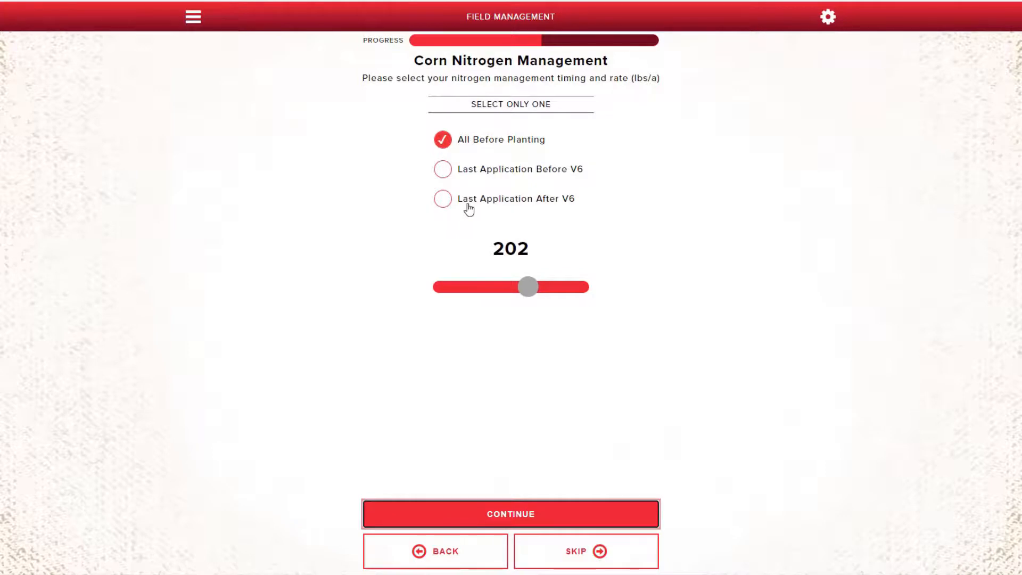
# Step: Set corn nitrogen to 200 lbs/a, all before planting, and base corn fungicide use on weather scouting and hybrid
pyautogui.moveTo(528, 287); pyautogui.dragTo(528, 289)
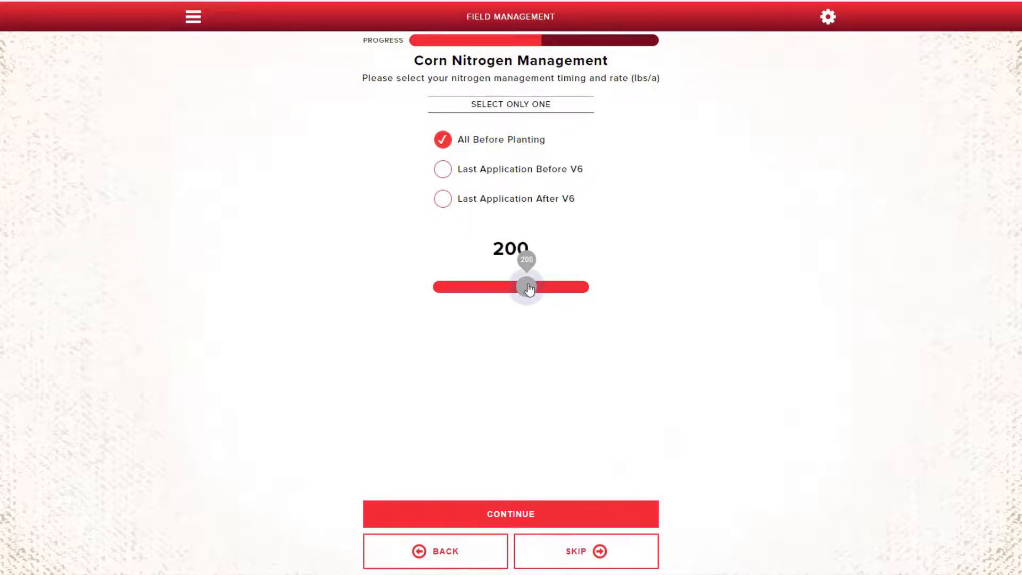
pyautogui.click(522, 509)
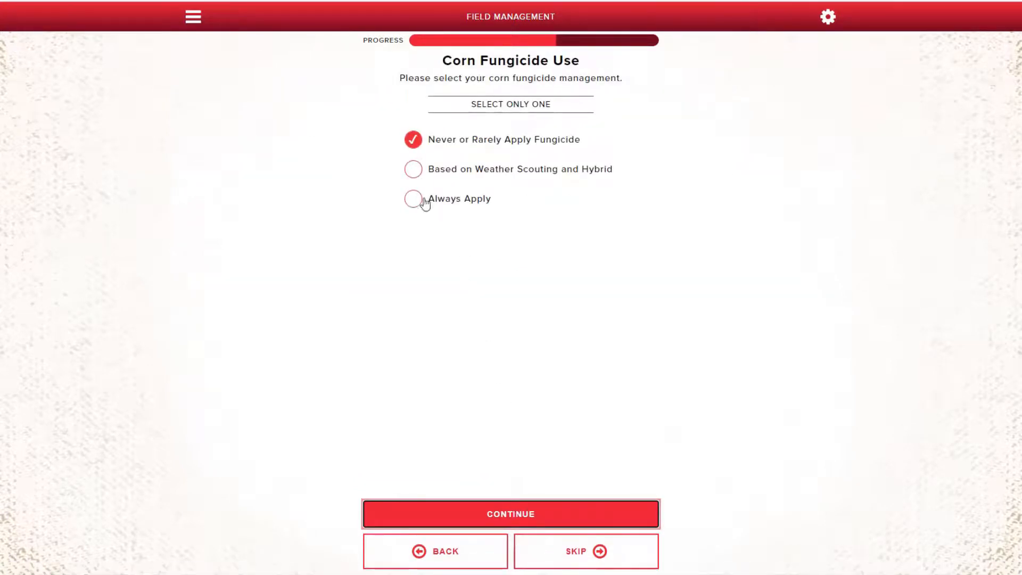
pyautogui.click(418, 174)
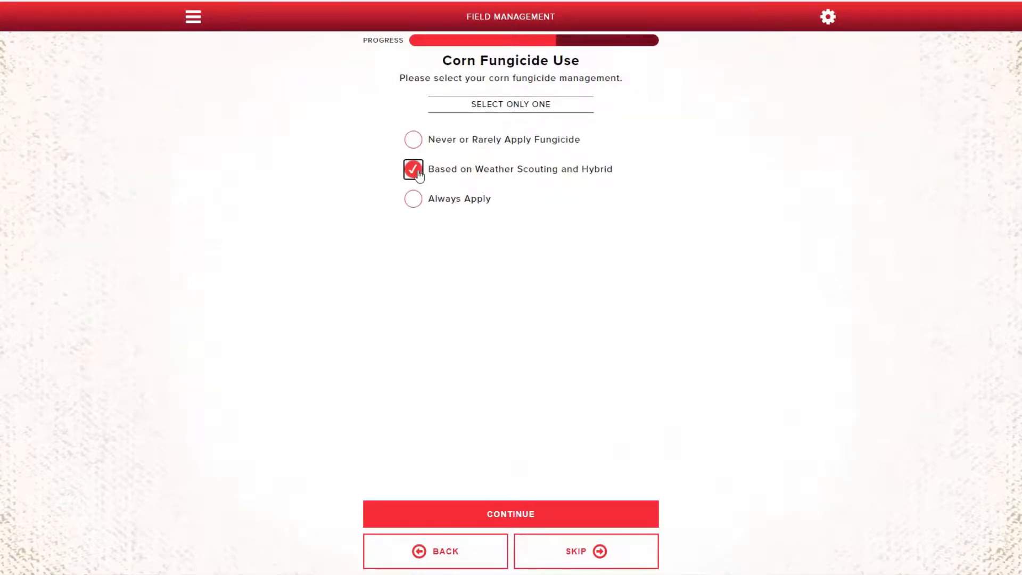
pyautogui.click(521, 524)
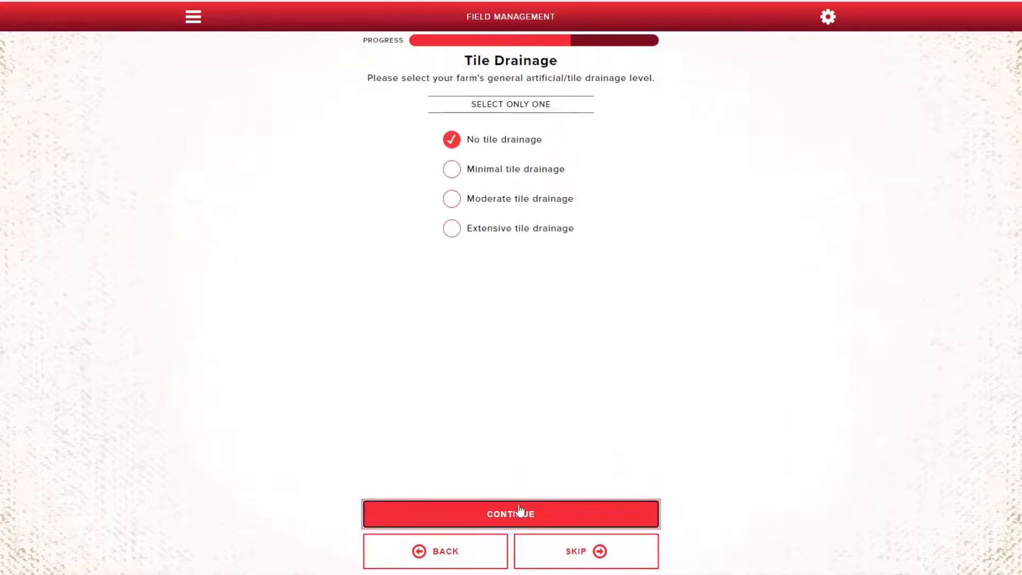
# Step: Answer the farm condition questions with moderate tile drainage, no irrigation and low greensnap concern
pyautogui.click(453, 202)
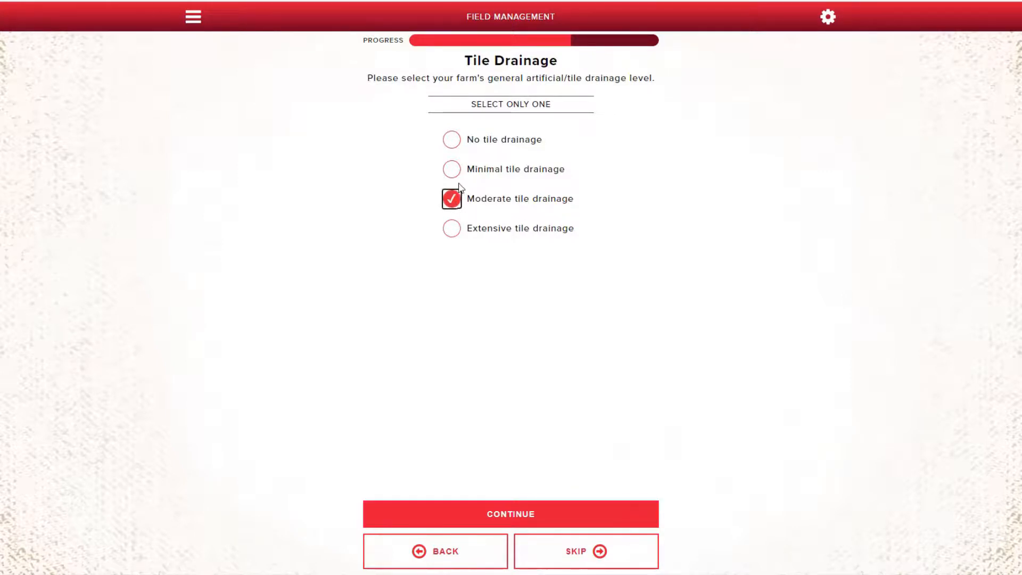
pyautogui.click(532, 517)
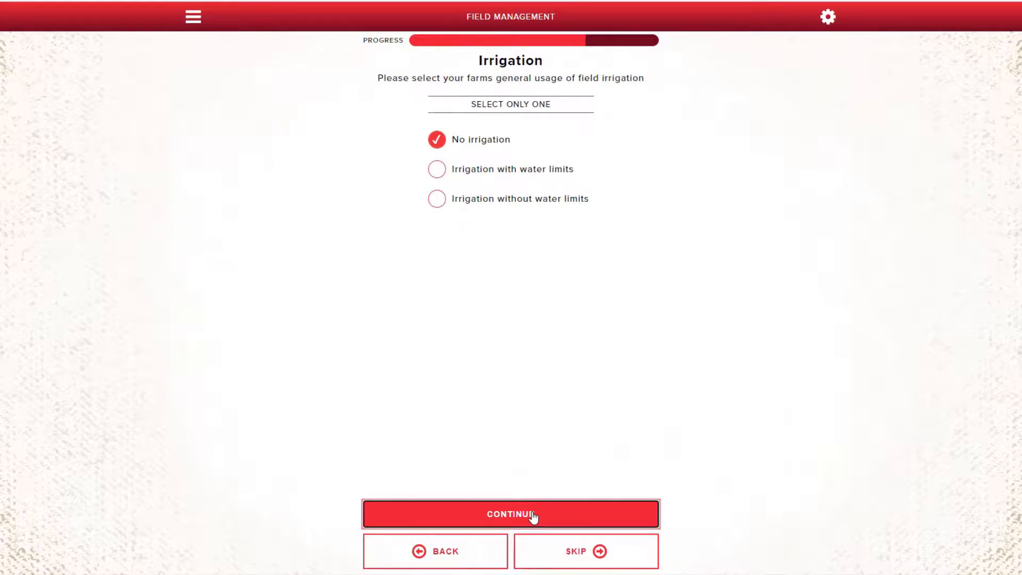
pyautogui.click(533, 517)
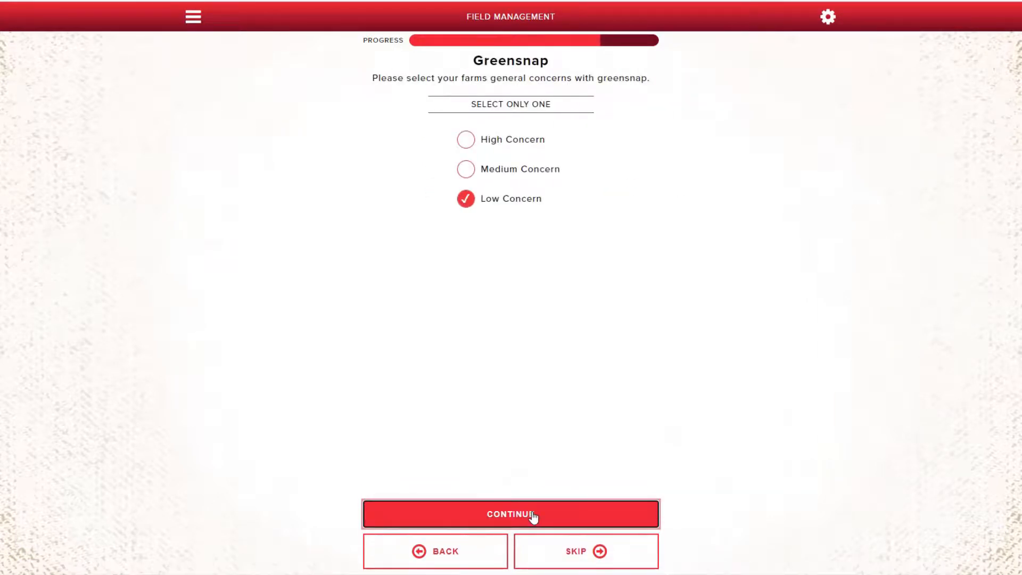
pyautogui.click(533, 517)
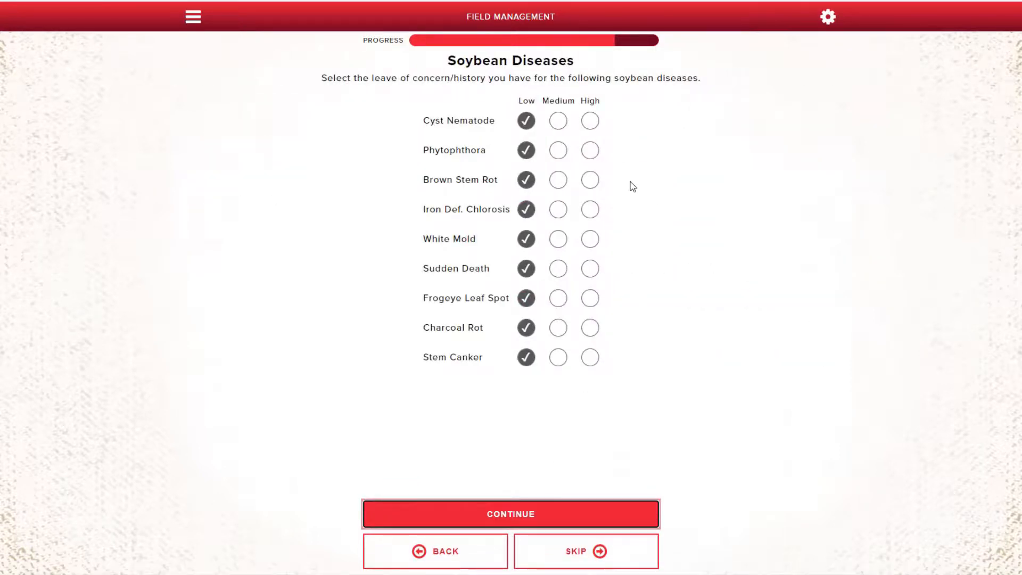
# Step: Rate soybean disease concern as Medium for Cyst Nematode, Phytophthora and Sudden Death, and High for Iron Def. Chlorosis
pyautogui.click(558, 122)
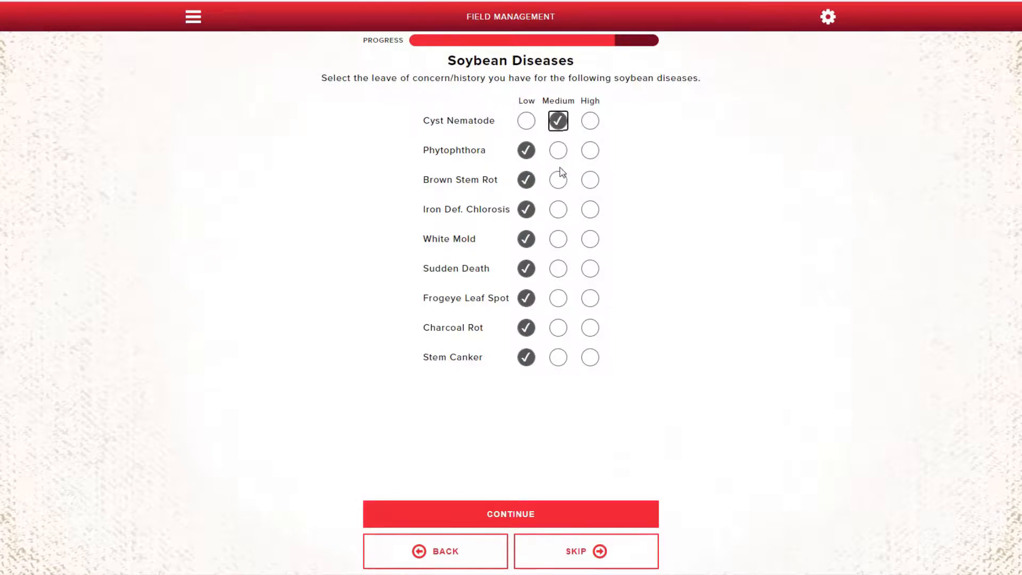
pyautogui.click(558, 152)
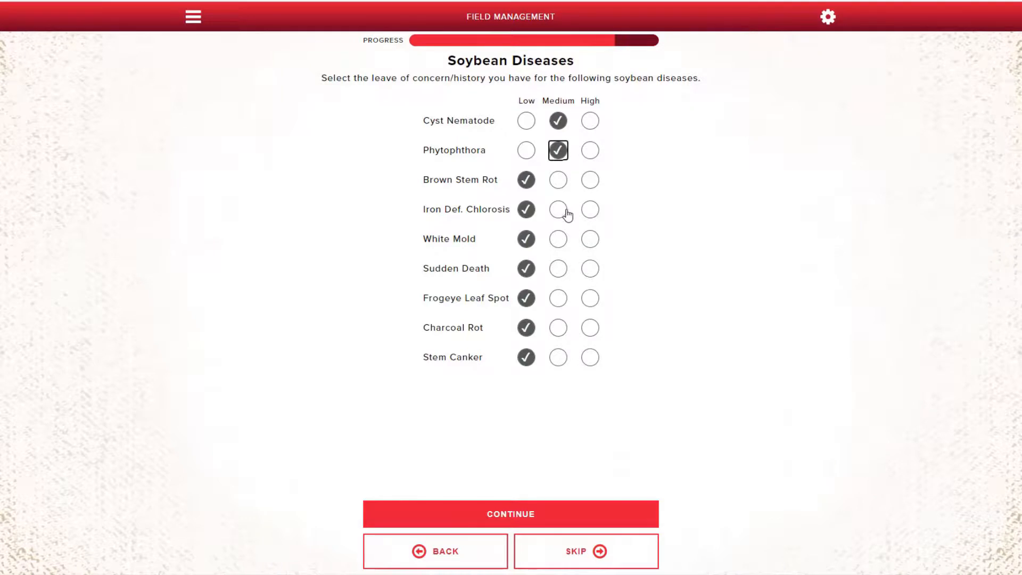
pyautogui.click(586, 214)
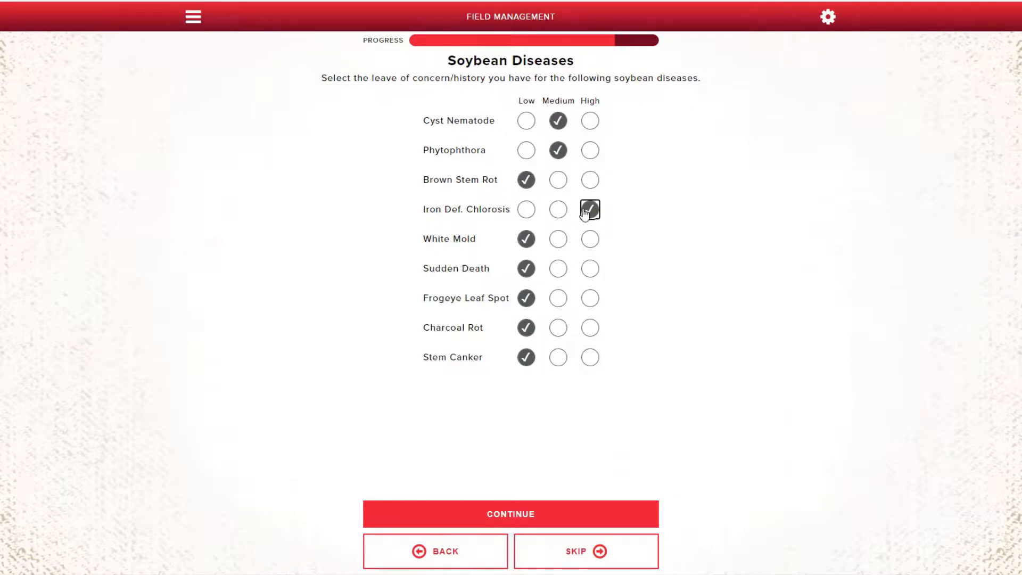
pyautogui.click(560, 270)
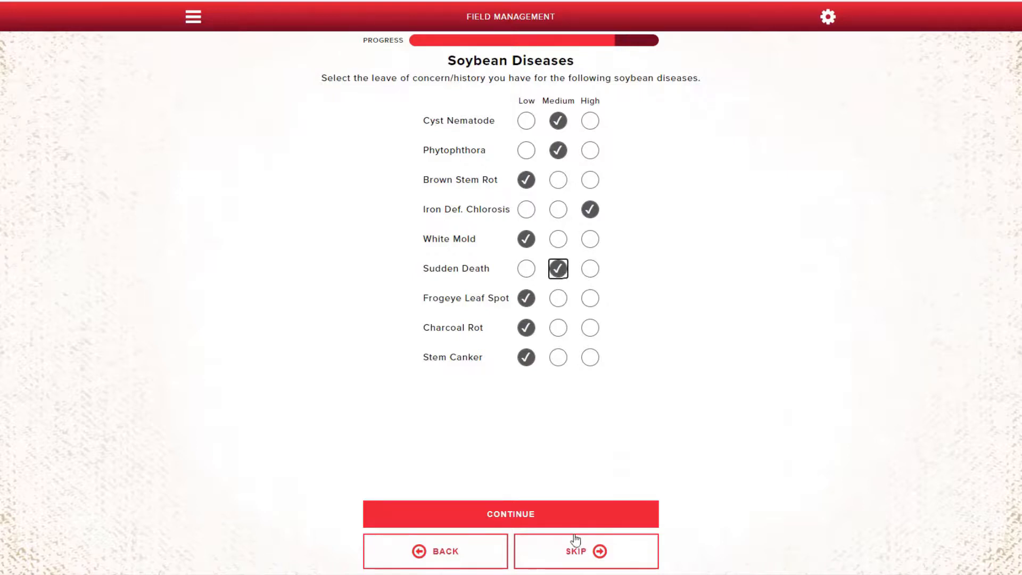
pyautogui.click(544, 521)
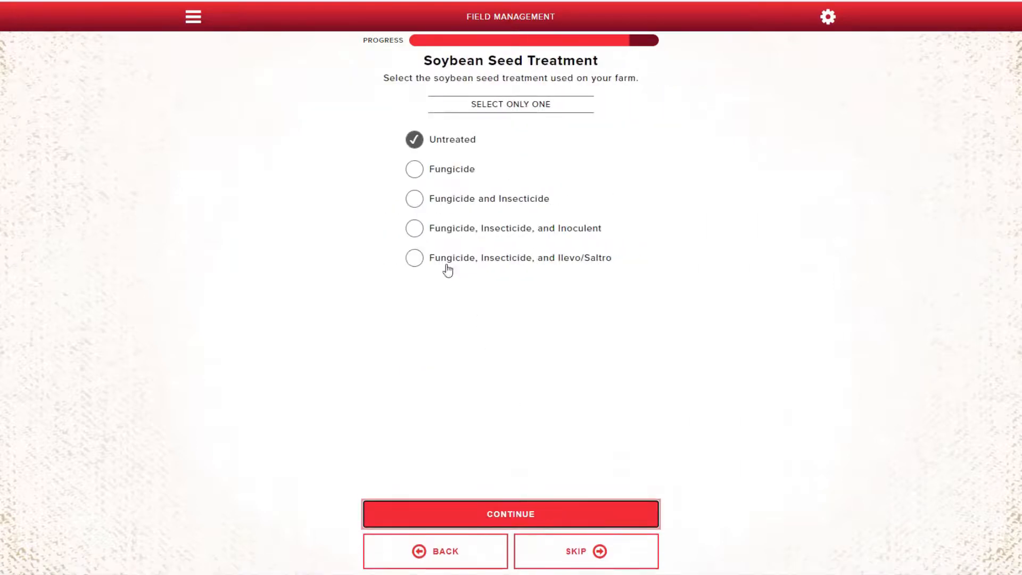
# Step: Choose Fungicide and Insecticide as the soybean seed treatment and accept planting rows greater than 20" apart
pyautogui.click(415, 201)
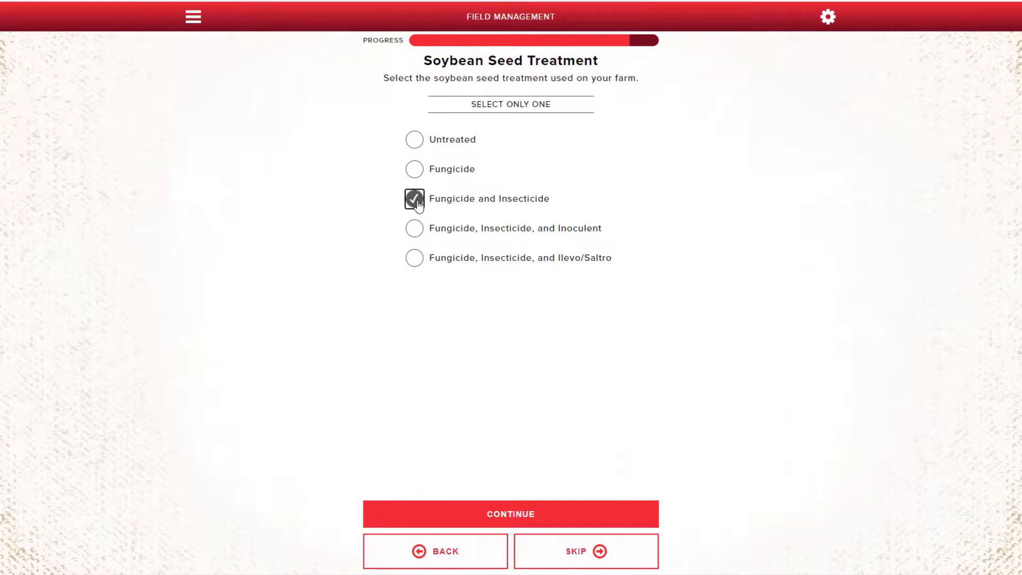
pyautogui.click(528, 514)
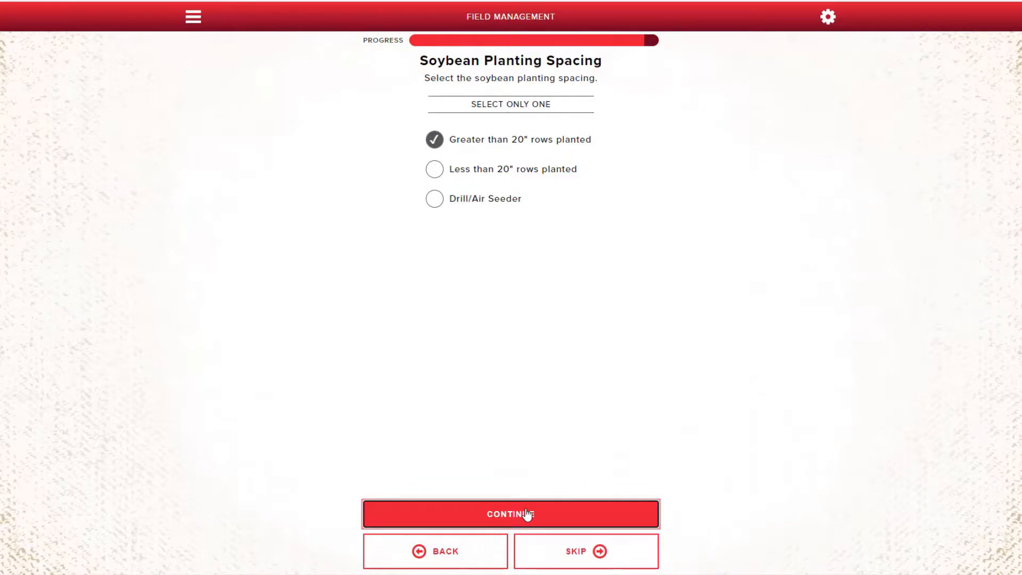
pyautogui.click(528, 514)
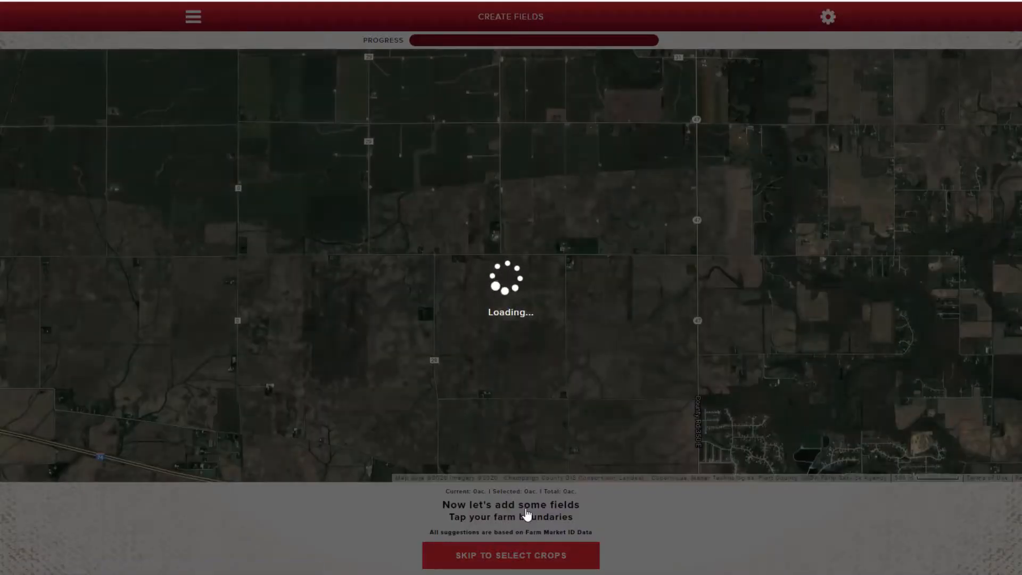